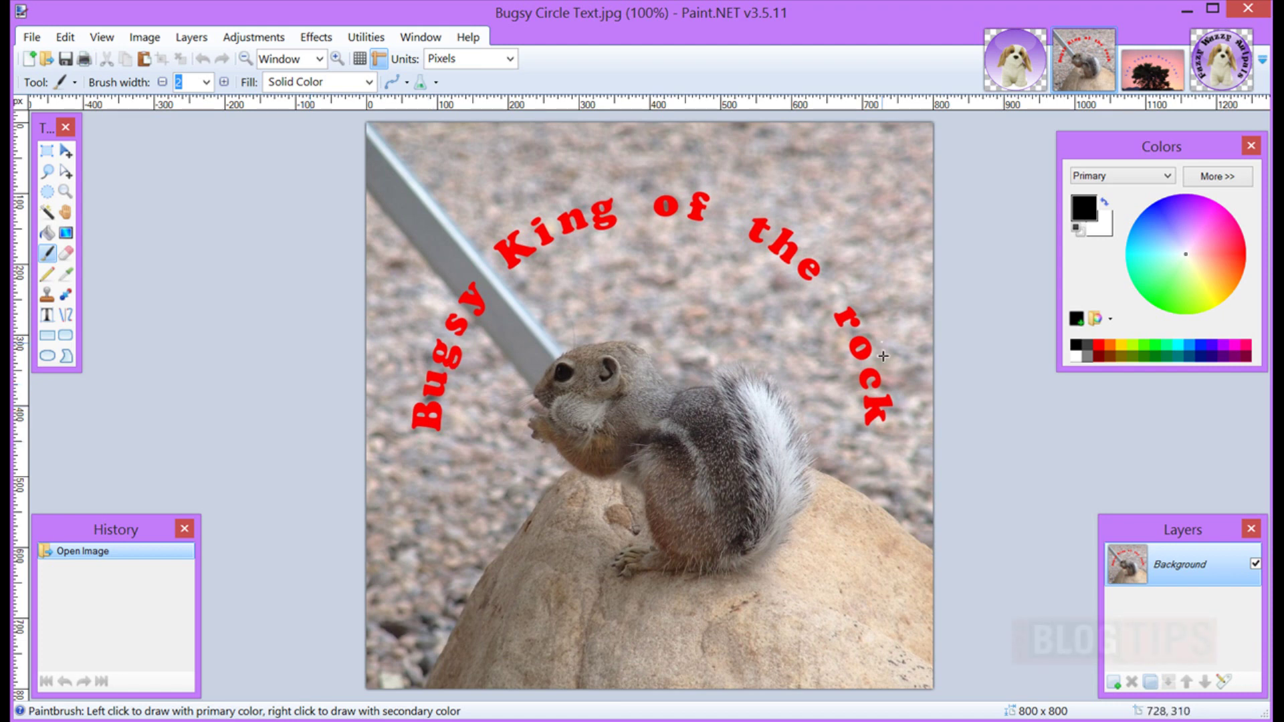
Cycle through the open images, ending on the Untitled.pdn plush puppy image.
{"action": "left_click", "coordinate": [1148, 80]}
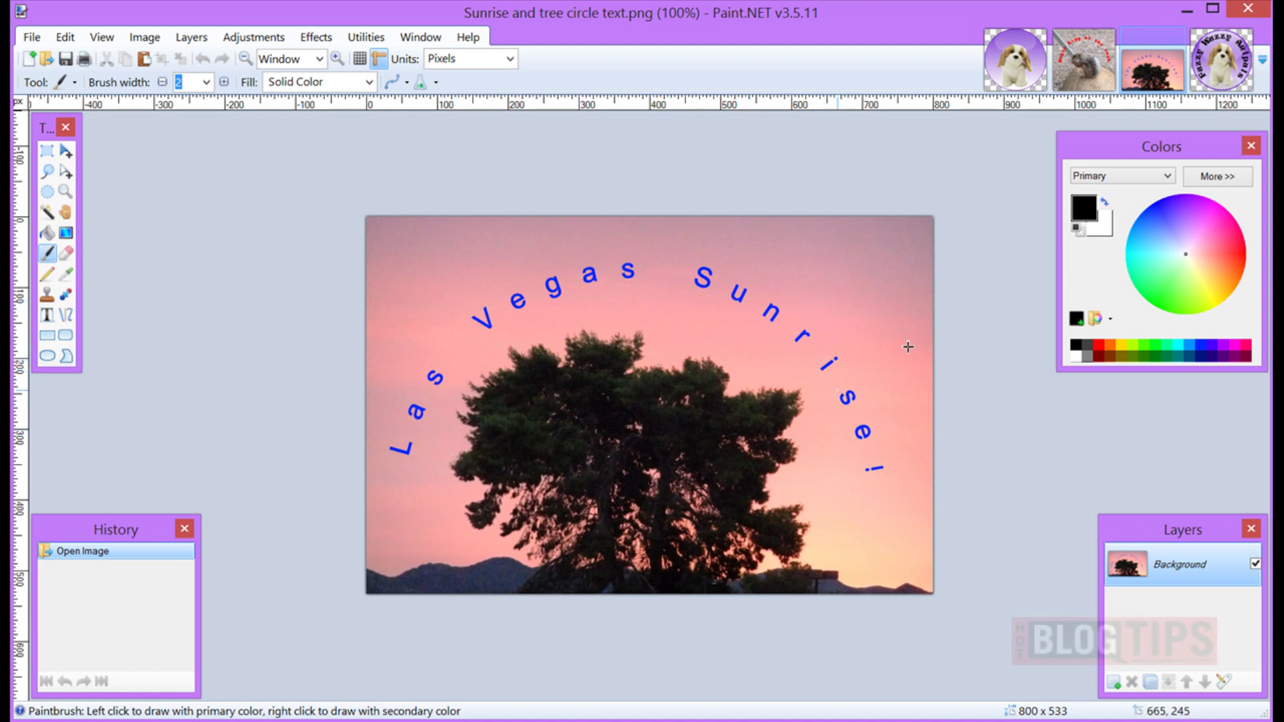
{"action": "left_click", "coordinate": [1193, 67]}
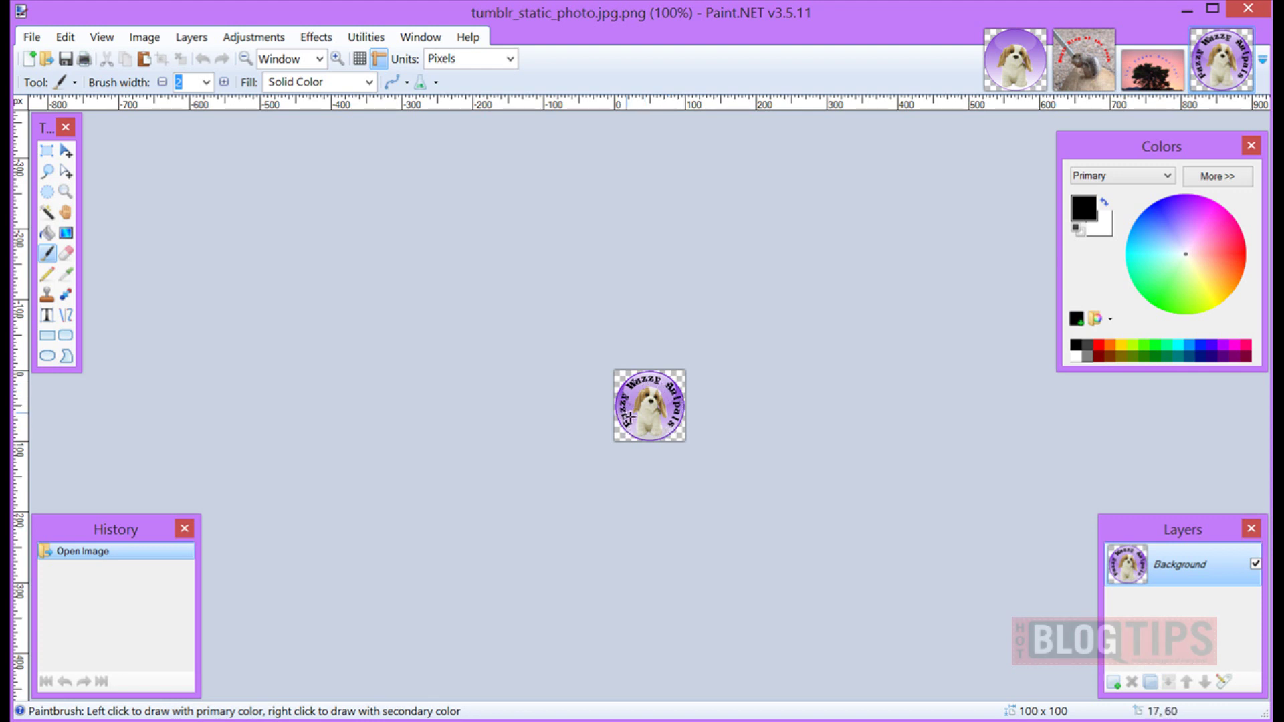
{"action": "left_click", "coordinate": [1012, 70]}
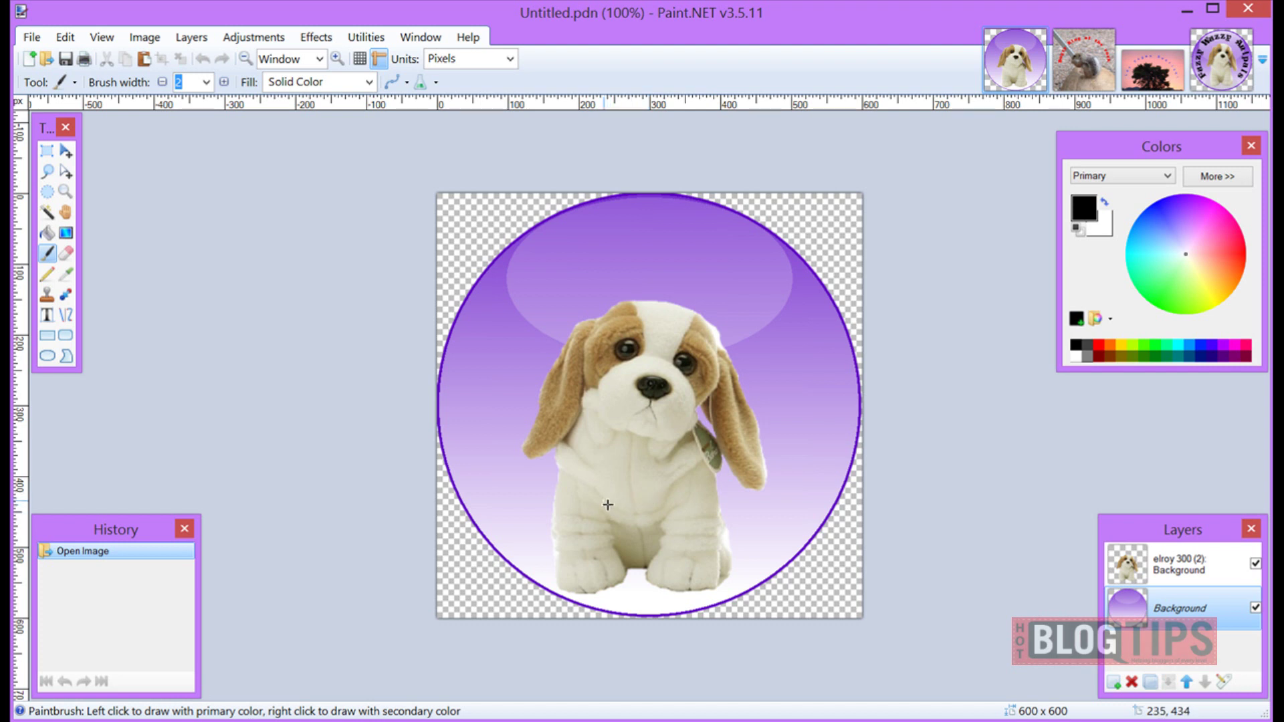
{"action": "left_click", "coordinate": [66, 276]}
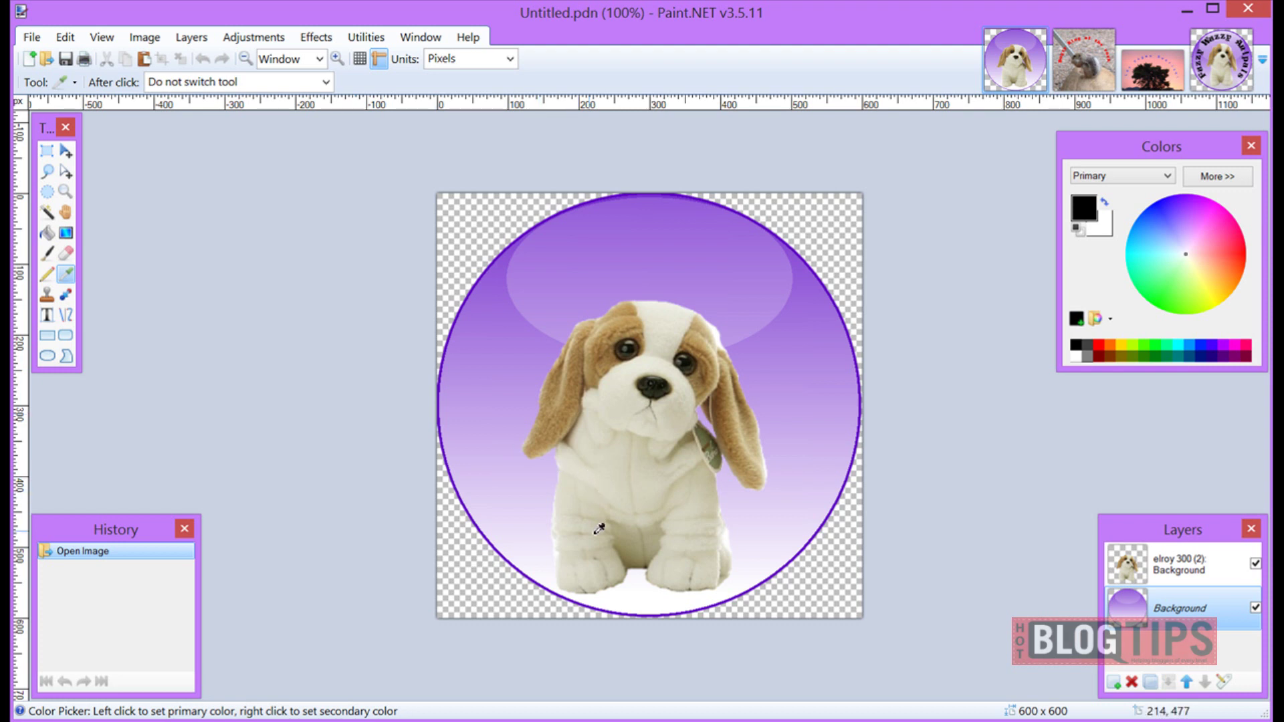
{"action": "left_click", "coordinate": [550, 565]}
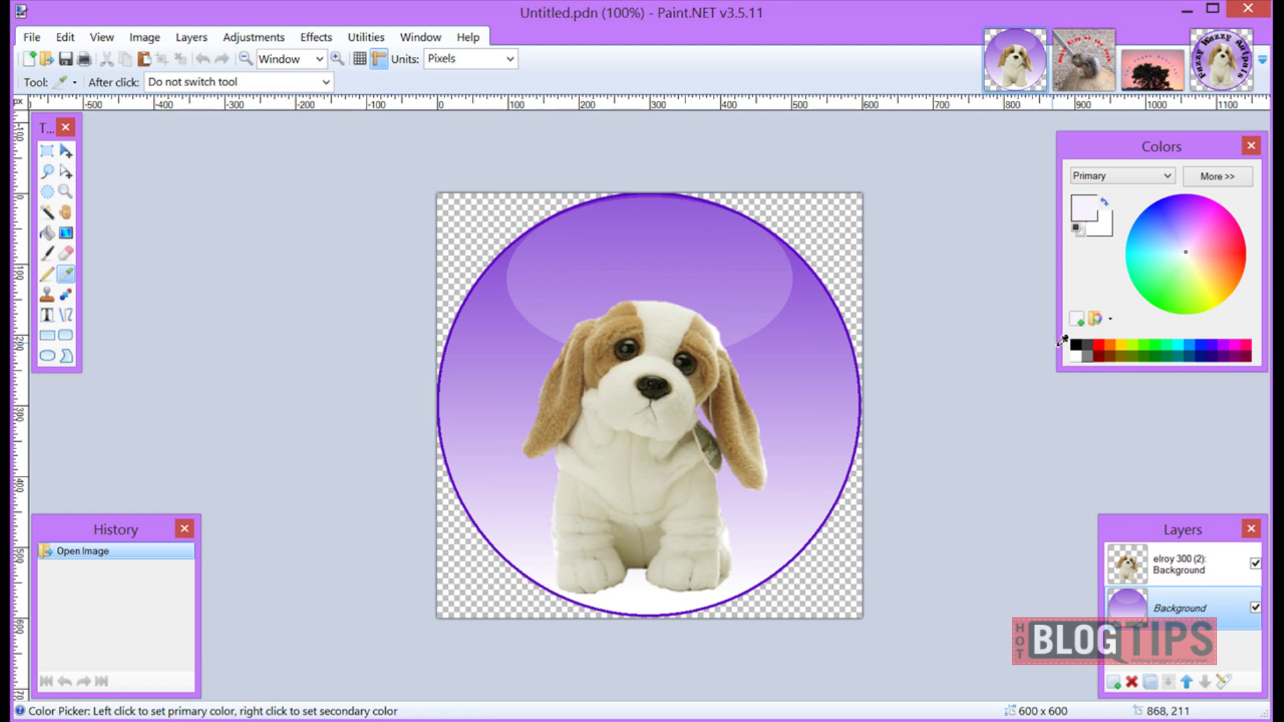
{"action": "left_click", "coordinate": [832, 326]}
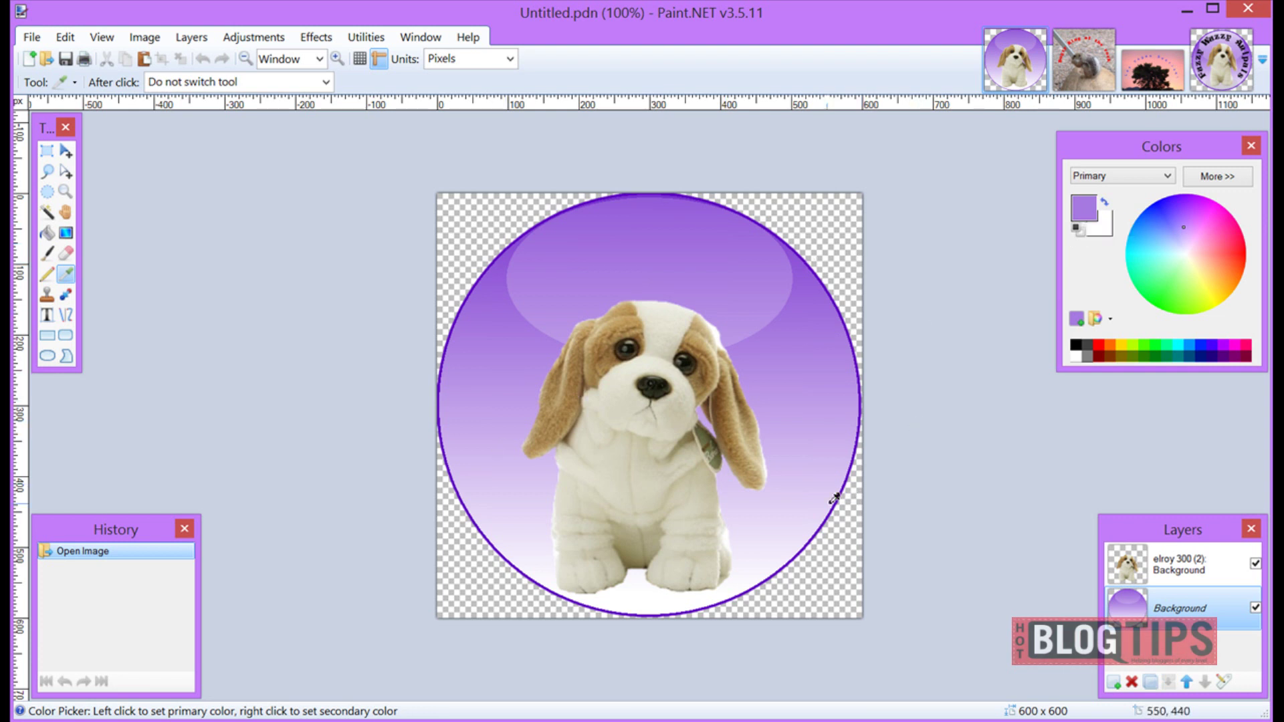
{"action": "left_click", "coordinate": [1075, 345]}
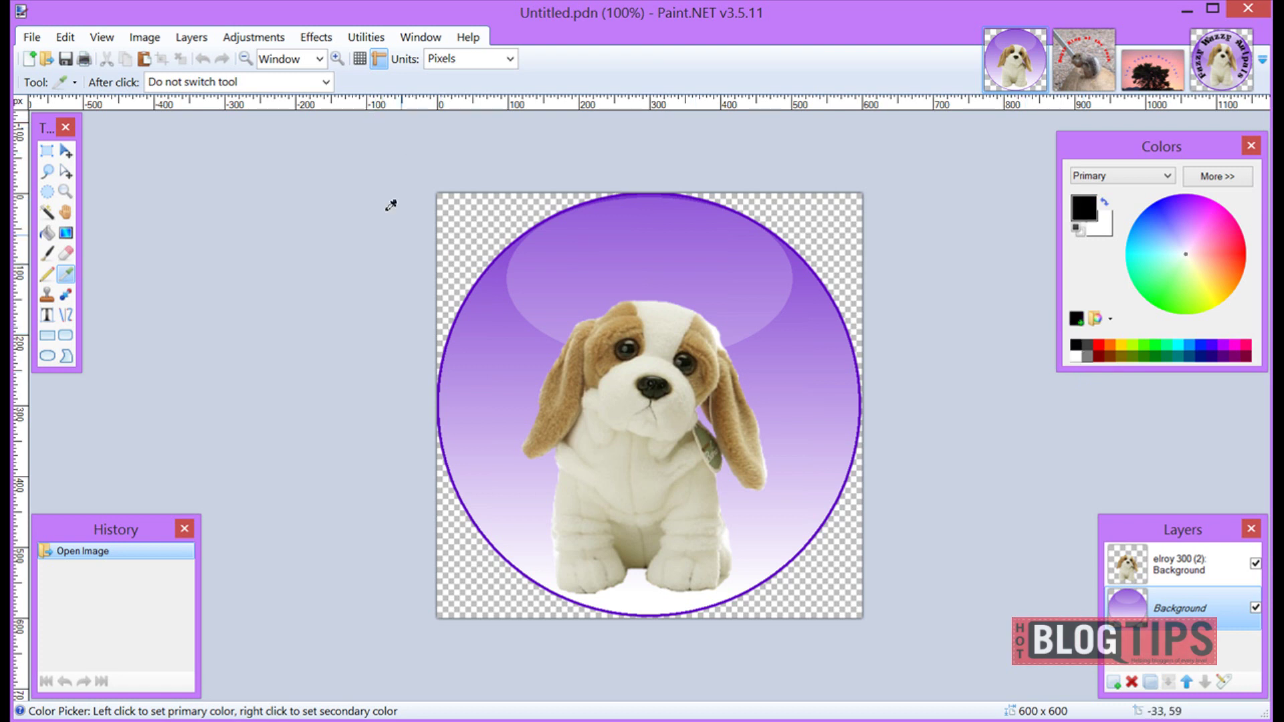
Start the Circle Text effect, move its dialog left, and enter 'Fuzzy Wuzzy Anipals'.
{"action": "left_click", "coordinate": [318, 38]}
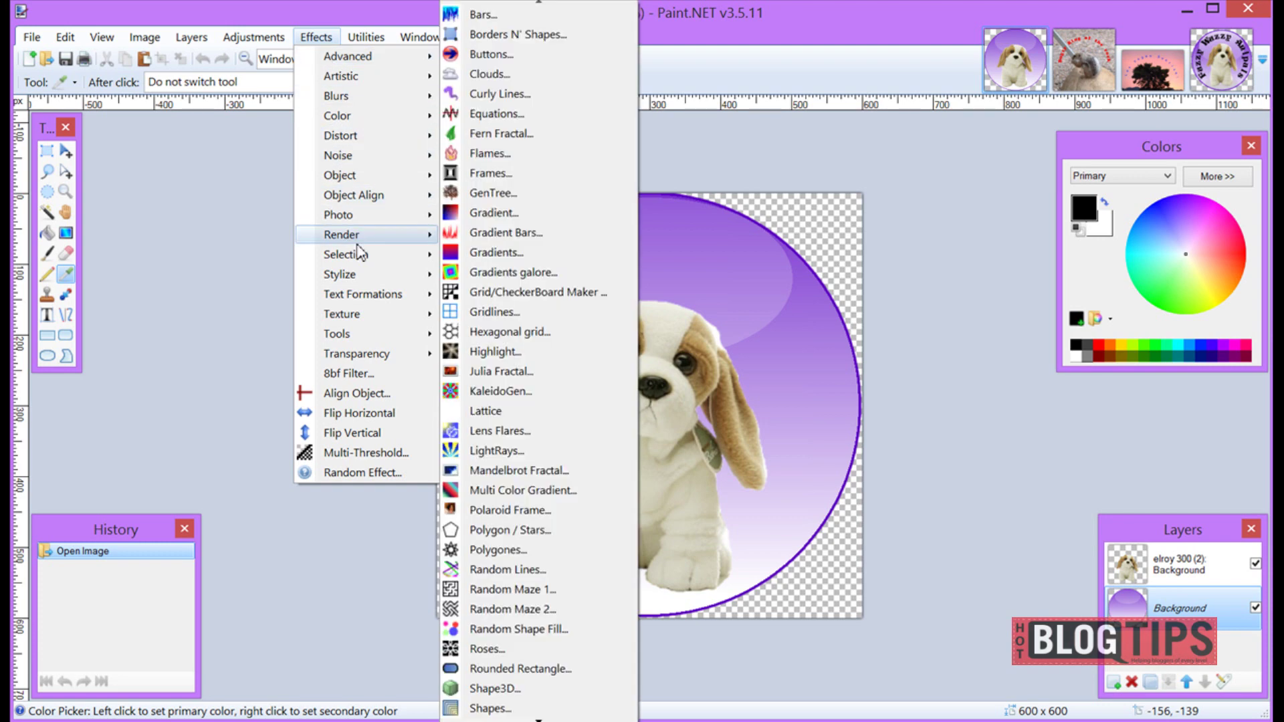
{"action": "mouse_move", "coordinate": [365, 297]}
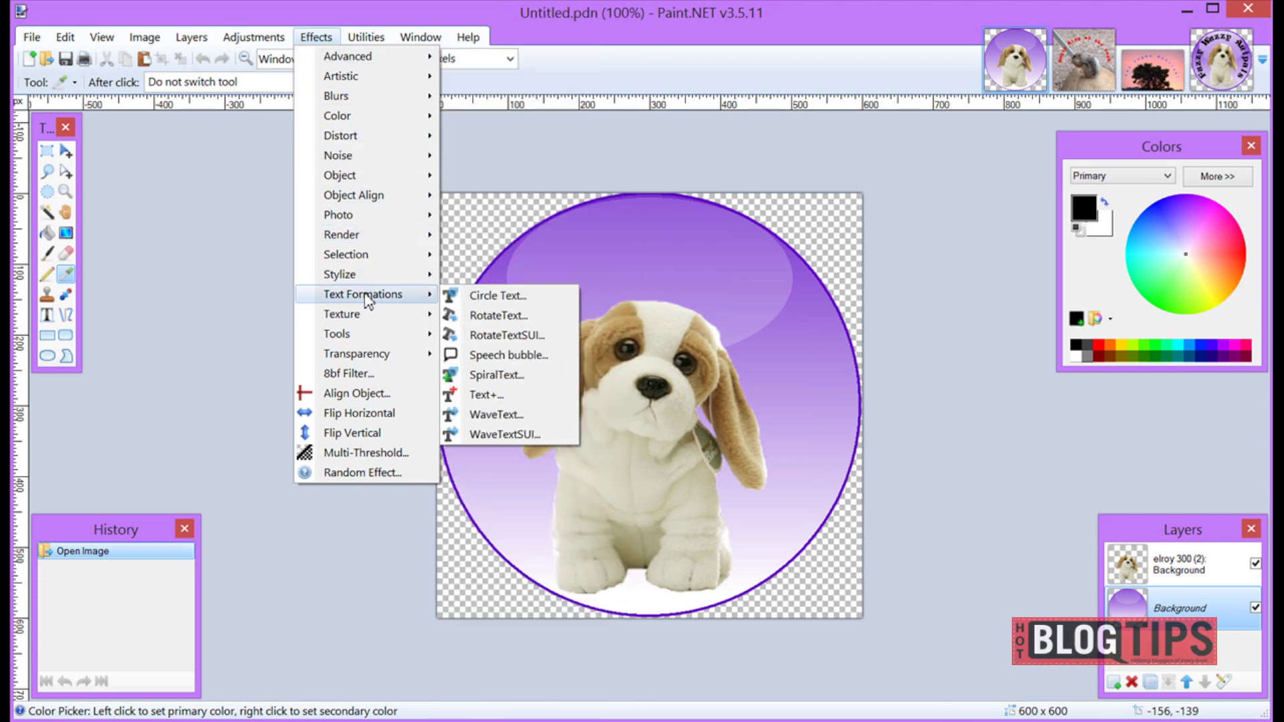
{"action": "left_click", "coordinate": [474, 296]}
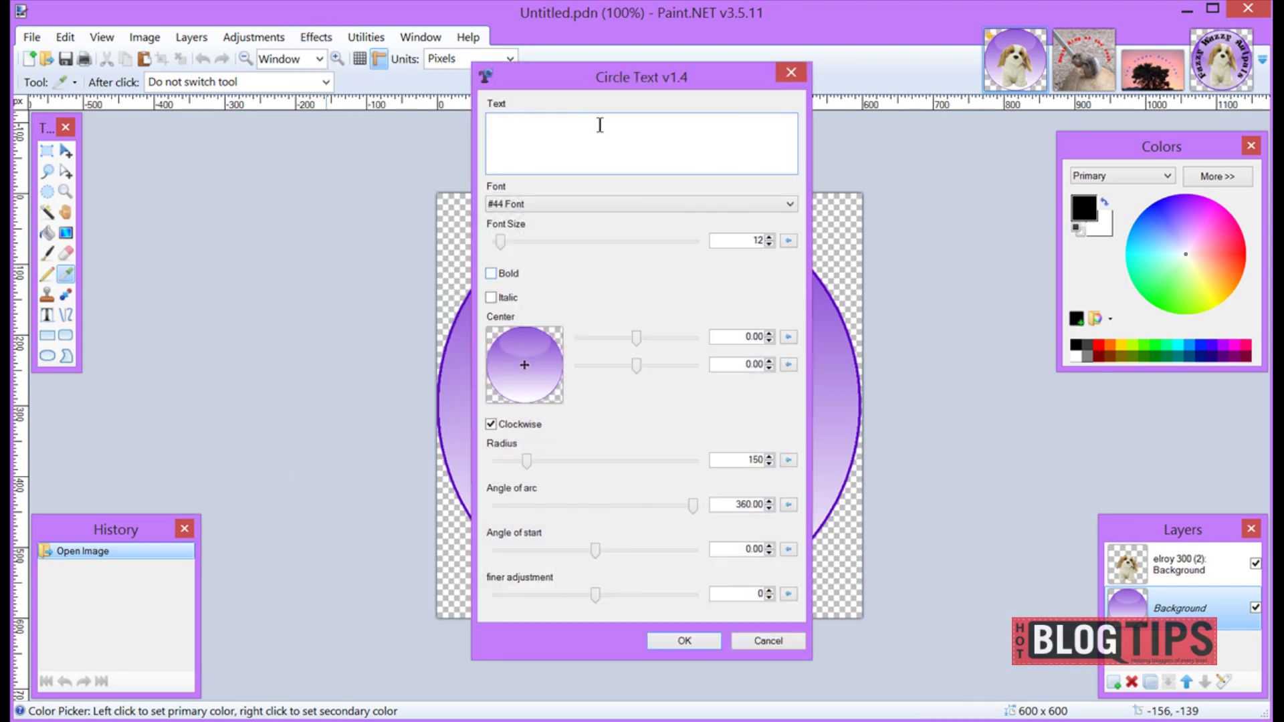
{"action": "left_click_drag", "start_coordinate": [613, 79], "coordinate": [204, 61]}
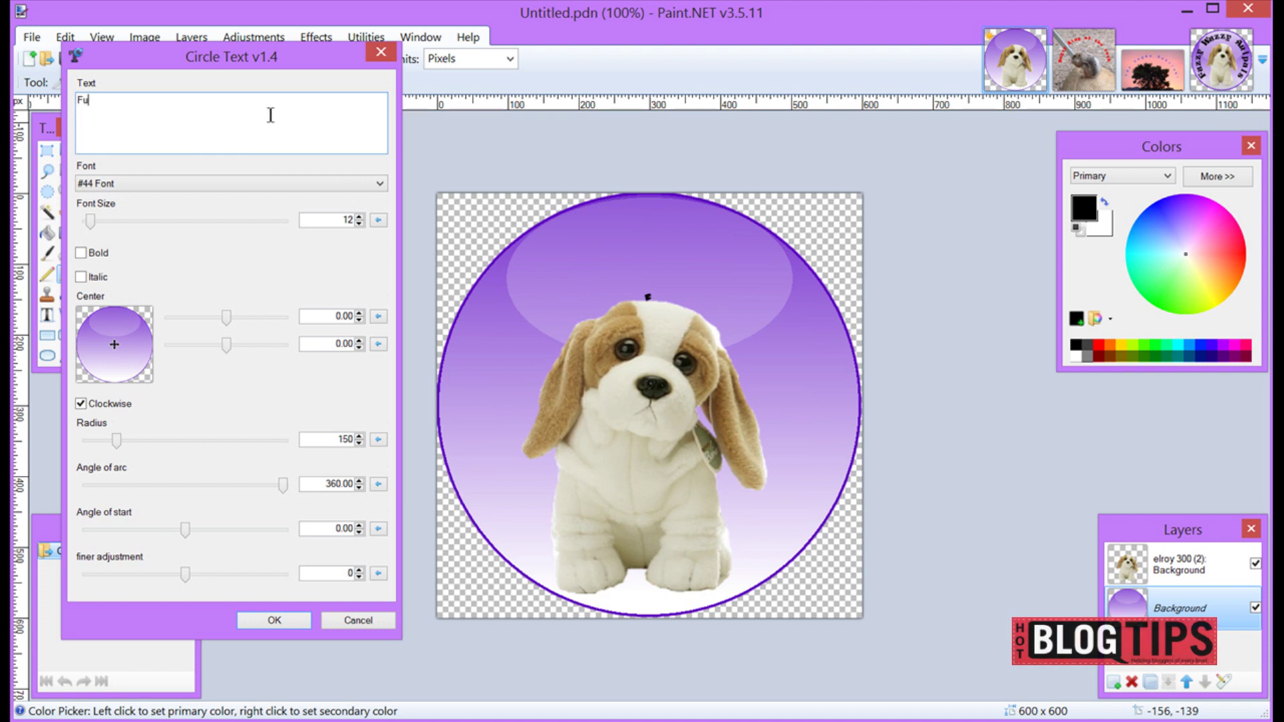
{"action": "type", "text": "zzy Wuzzy Anipa"}
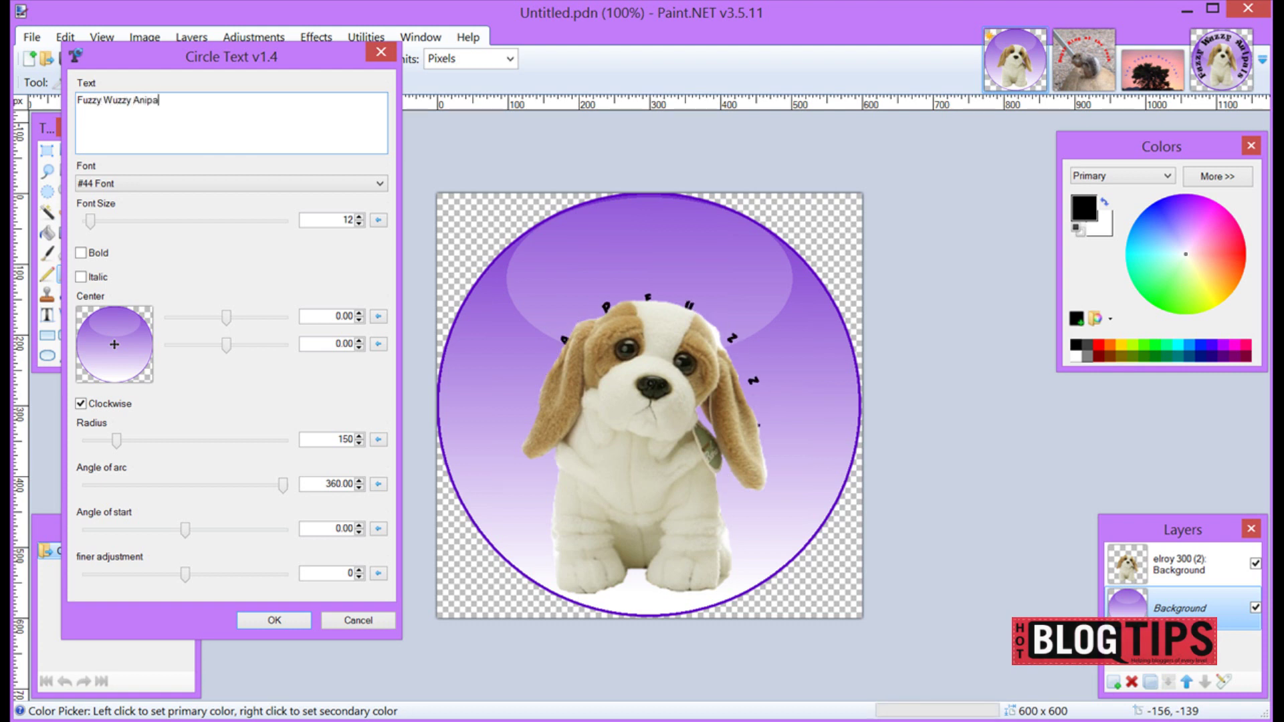
{"action": "type", "text": "ls"}
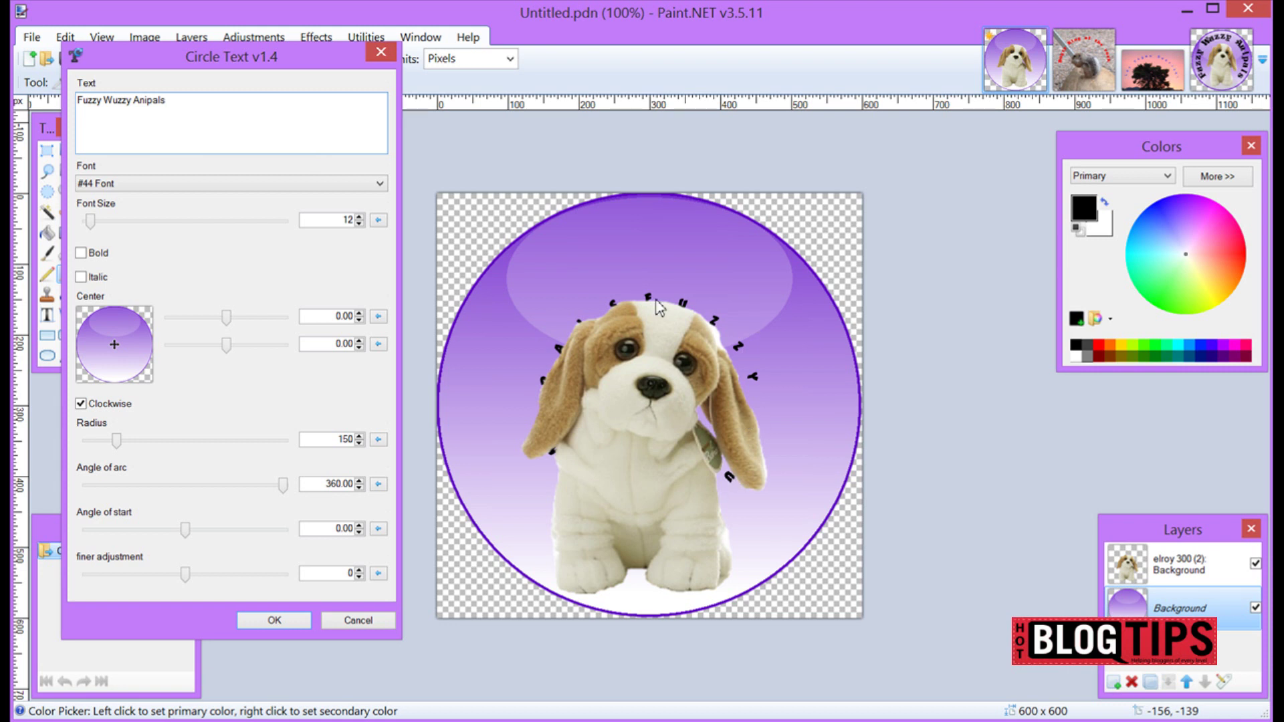
Choose the Storybook font for the circle text.
{"action": "left_click", "coordinate": [379, 185]}
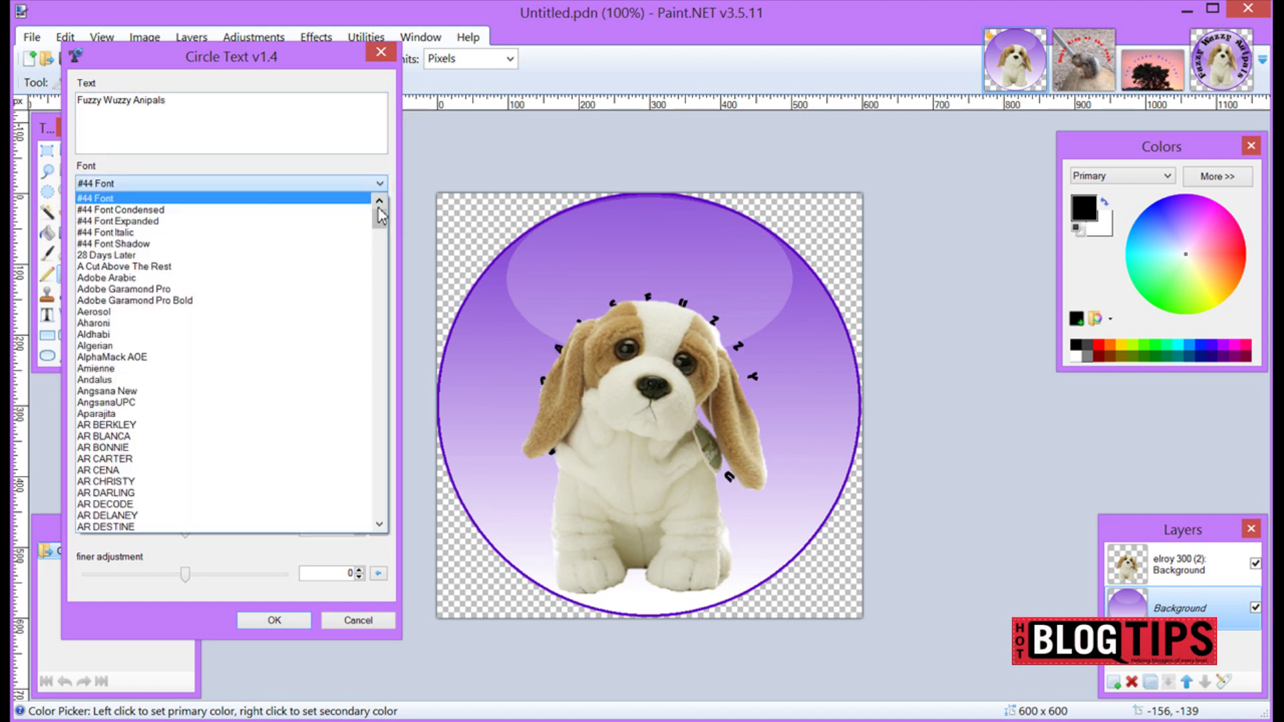
{"action": "left_click_drag", "start_coordinate": [379, 223], "coordinate": [379, 475]}
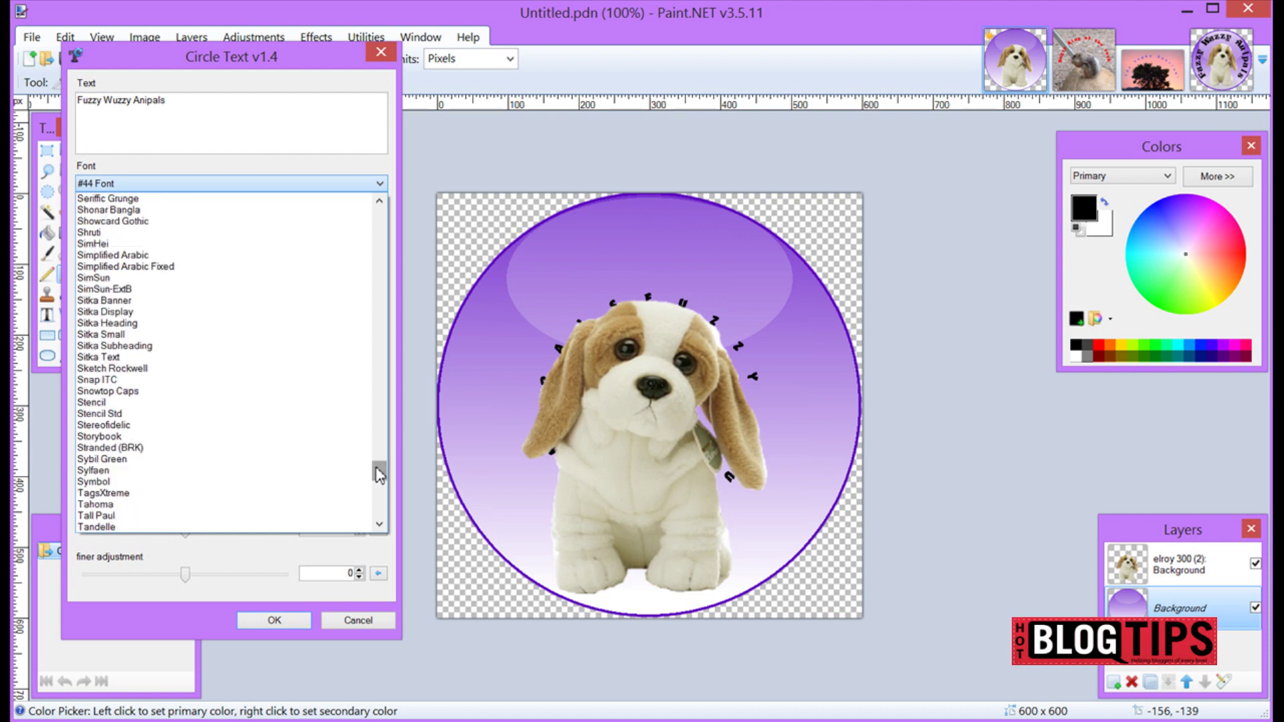
{"action": "left_click", "coordinate": [210, 436]}
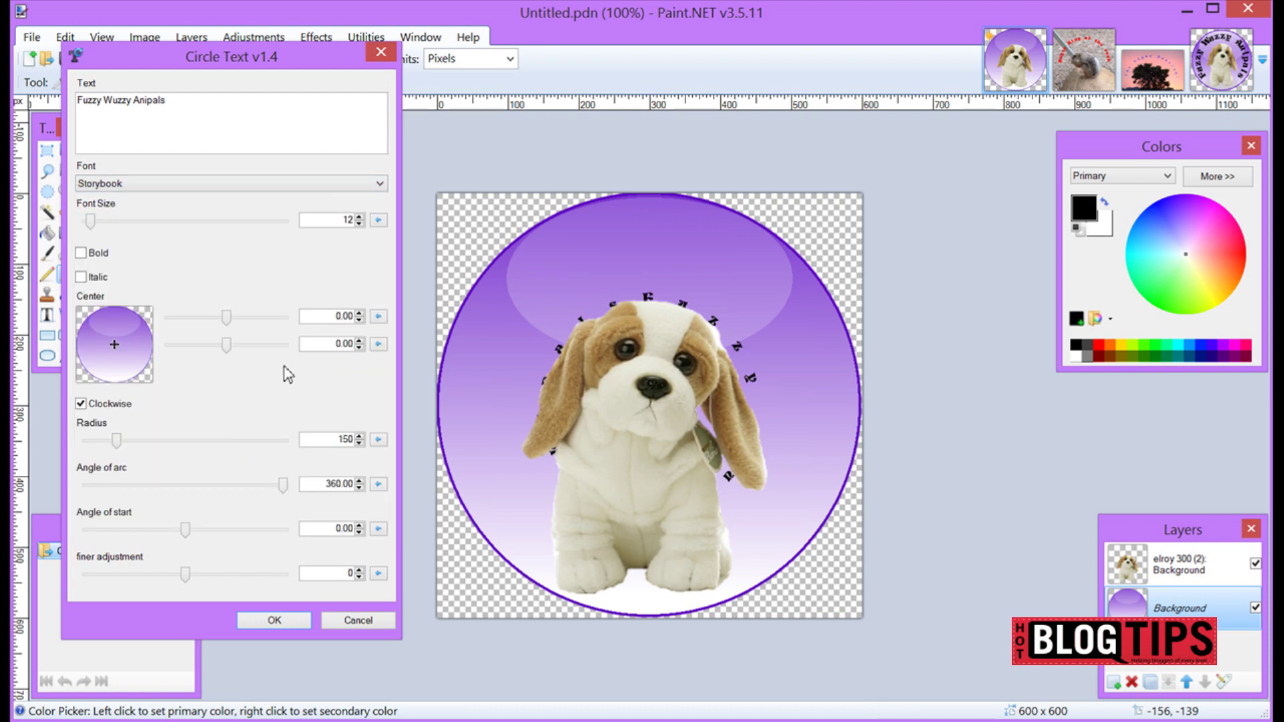
Adjust the circle text font size, settling on 26.
{"action": "left_click", "coordinate": [360, 217]}
{"action": "left_click", "coordinate": [359, 217]}
{"action": "left_click", "coordinate": [360, 217]}
{"action": "left_click", "coordinate": [359, 217]}
{"action": "left_click", "coordinate": [360, 218]}
{"action": "left_click", "coordinate": [360, 217]}
{"action": "left_click", "coordinate": [360, 217]}
{"action": "left_click", "coordinate": [359, 218]}
{"action": "left_click", "coordinate": [360, 218]}
{"action": "left_click", "coordinate": [360, 218]}
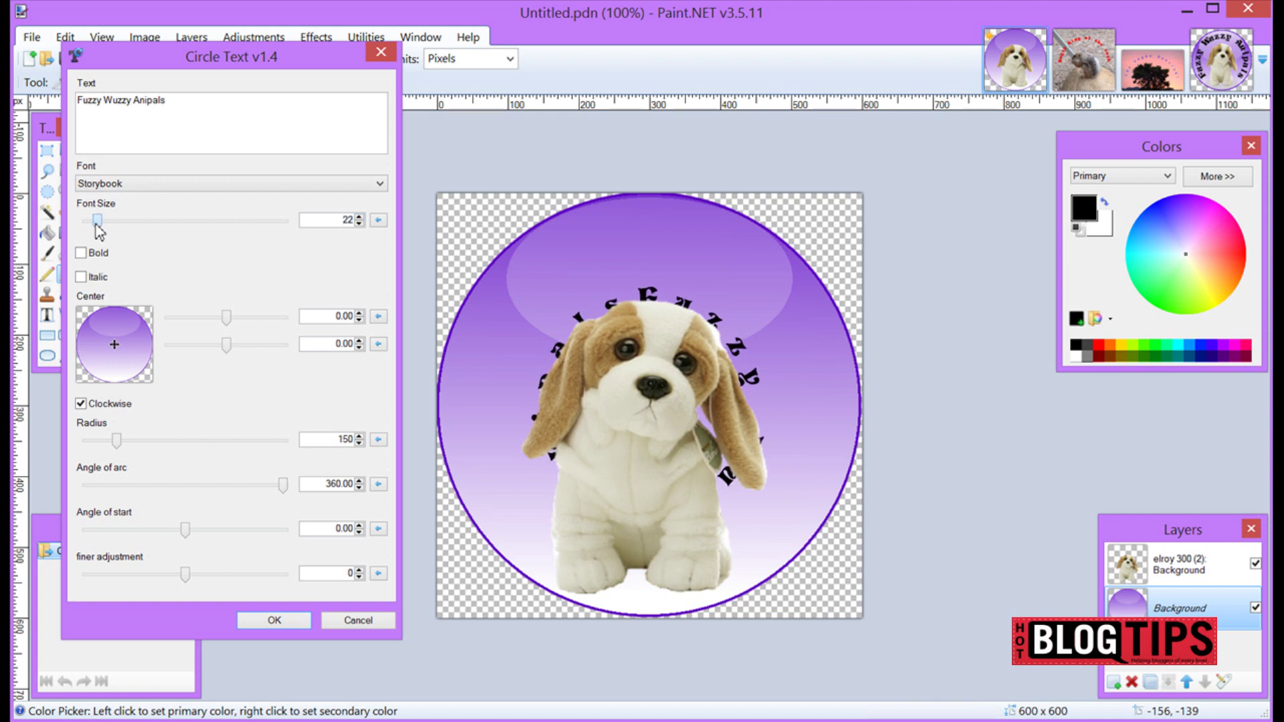
{"action": "left_click_drag", "start_coordinate": [98, 230], "coordinate": [103, 231]}
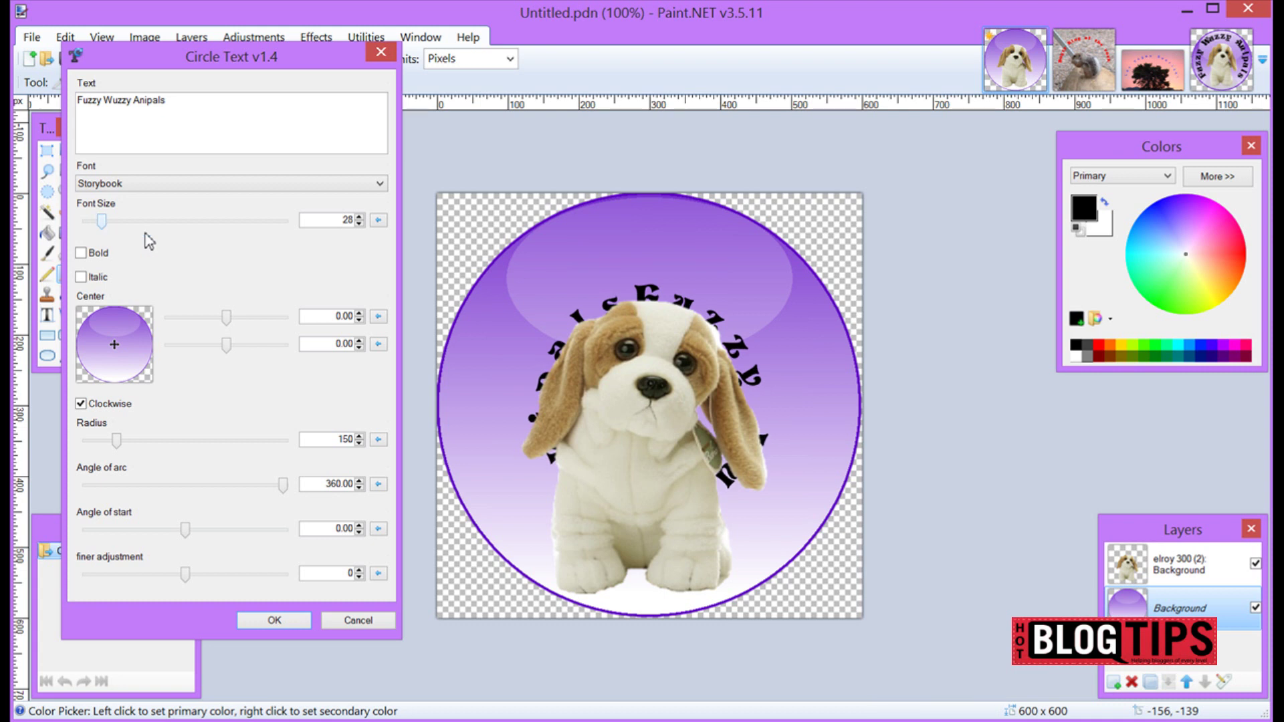
{"action": "left_click", "coordinate": [359, 223]}
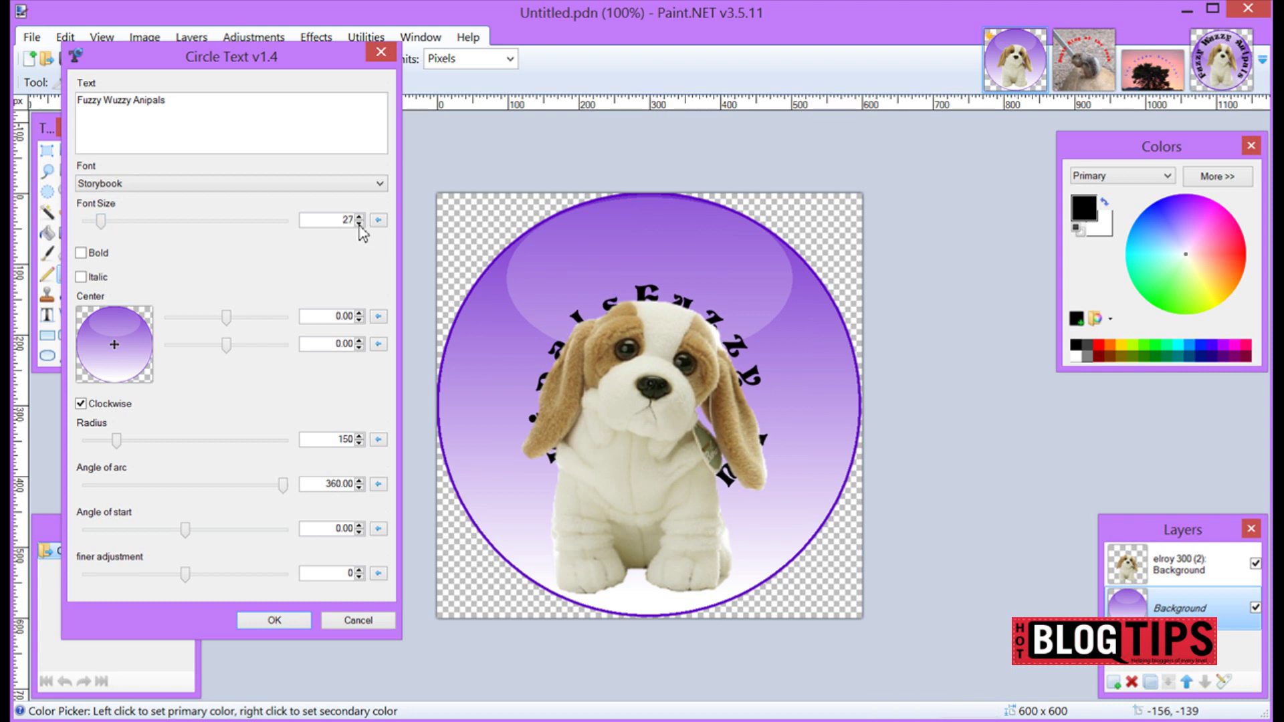
{"action": "left_click", "coordinate": [359, 223]}
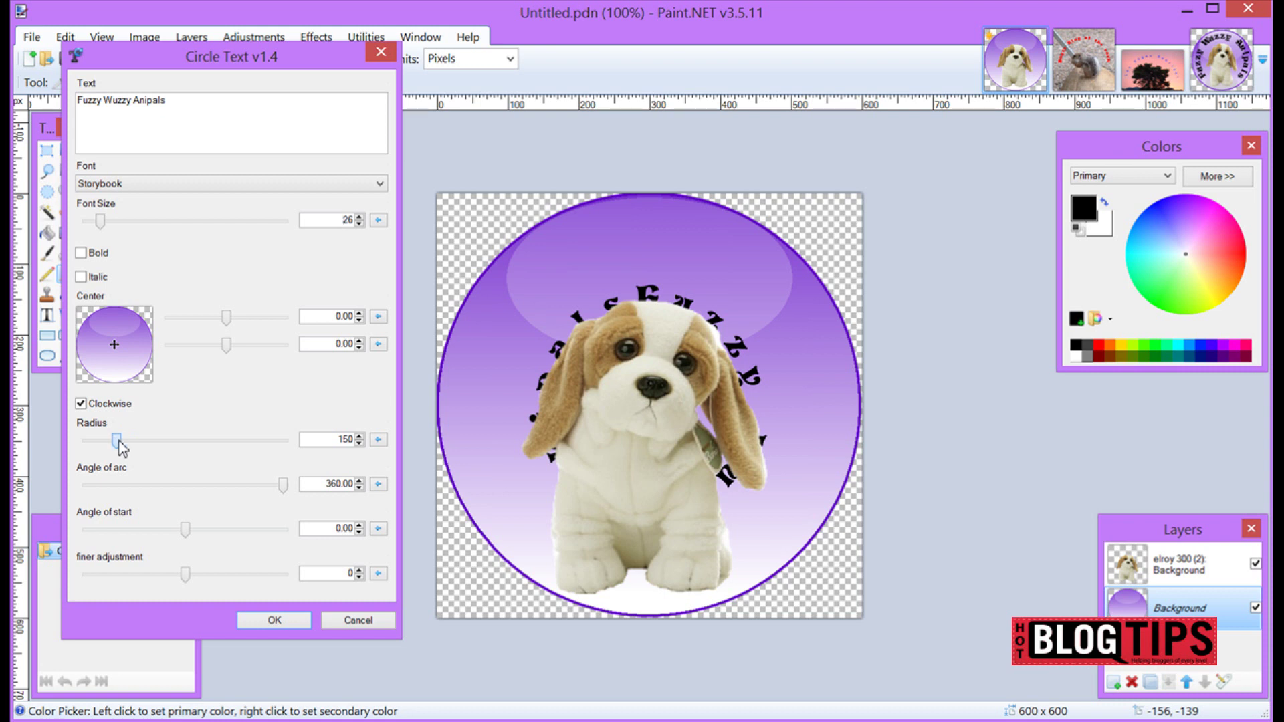
Set the text ring radius to 232 and the arc angle to 219.62.
{"action": "left_click_drag", "start_coordinate": [119, 446], "coordinate": [138, 451]}
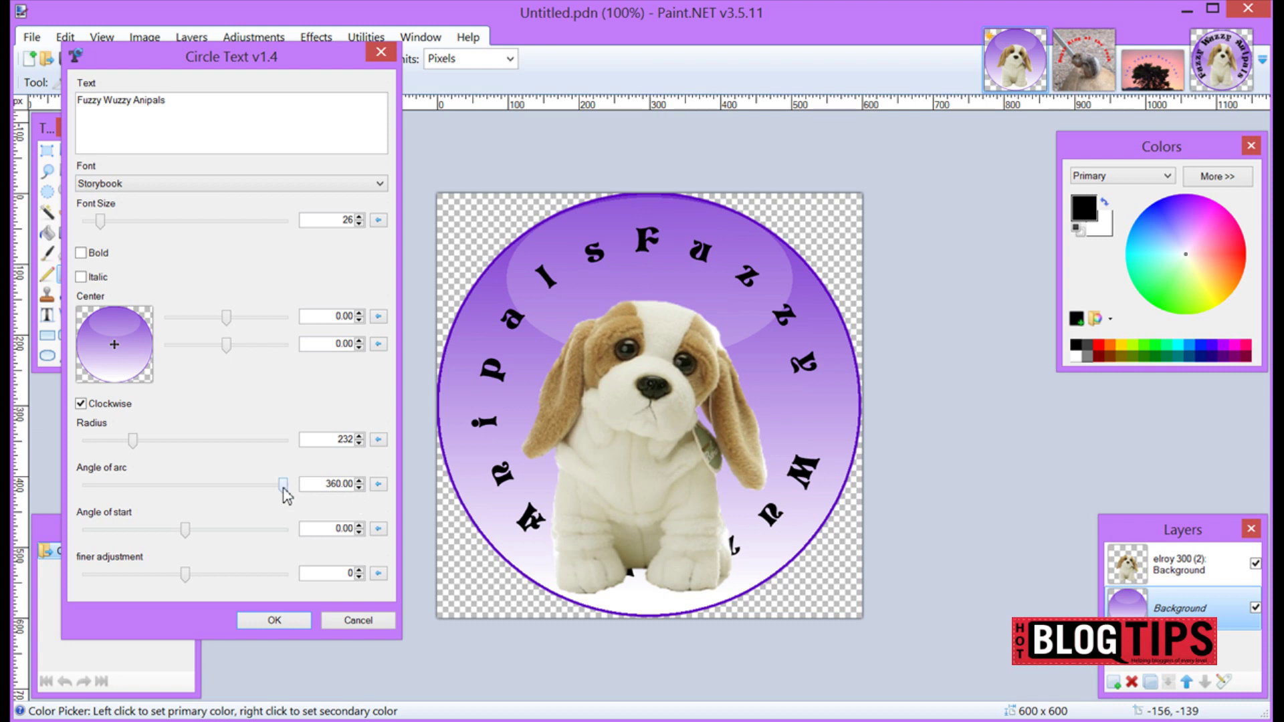
{"action": "left_click_drag", "start_coordinate": [283, 489], "coordinate": [206, 494]}
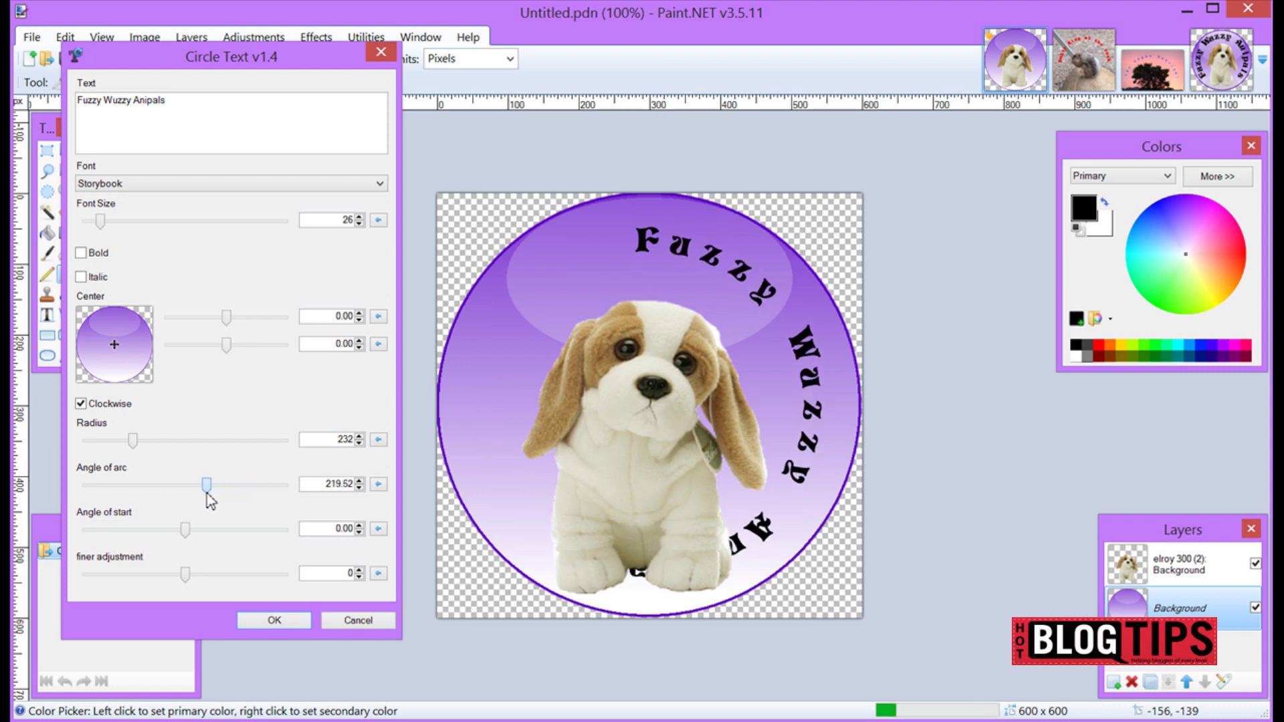
{"action": "left_click", "coordinate": [359, 480]}
{"action": "left_click", "coordinate": [359, 479]}
{"action": "left_click", "coordinate": [359, 480]}
{"action": "left_click", "coordinate": [359, 480]}
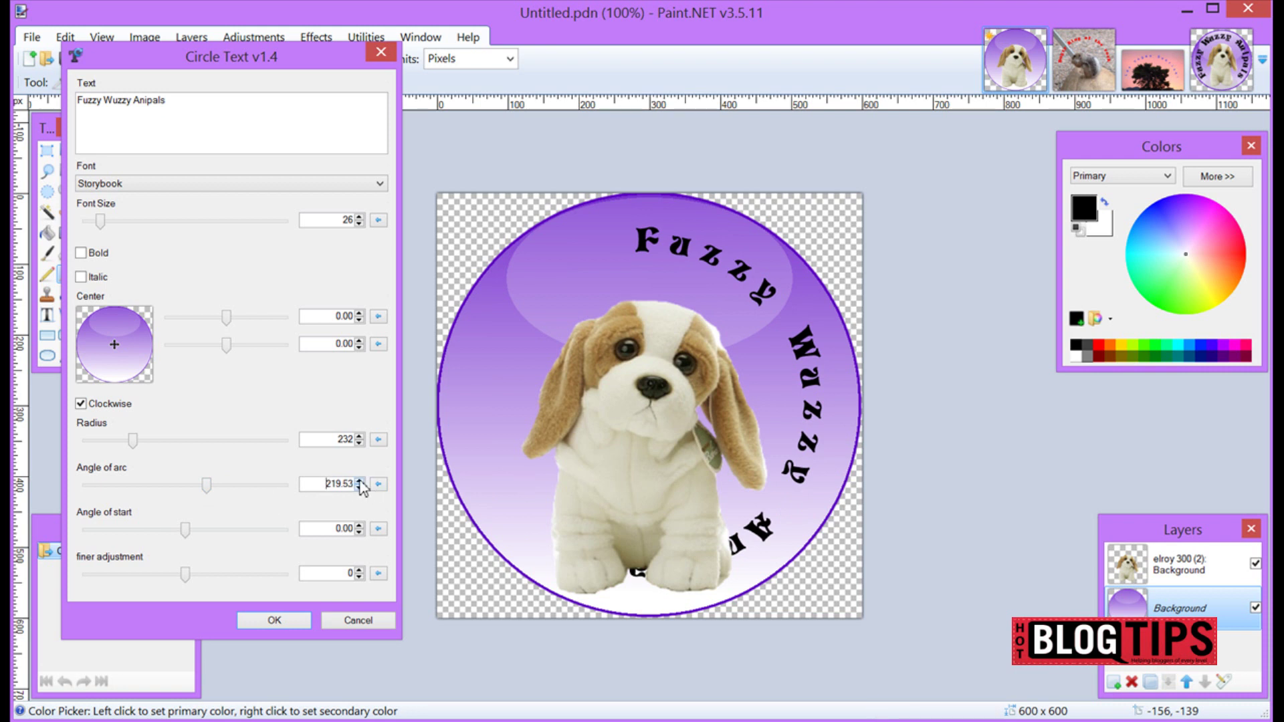
{"action": "left_click", "coordinate": [359, 480]}
{"action": "left_click", "coordinate": [359, 480]}
{"action": "left_click", "coordinate": [359, 479]}
{"action": "left_click", "coordinate": [359, 479]}
Rotate the text to start angle -100.43, nudge the ring centre, and apply the effect.
{"action": "left_click_drag", "start_coordinate": [186, 536], "coordinate": [130, 546]}
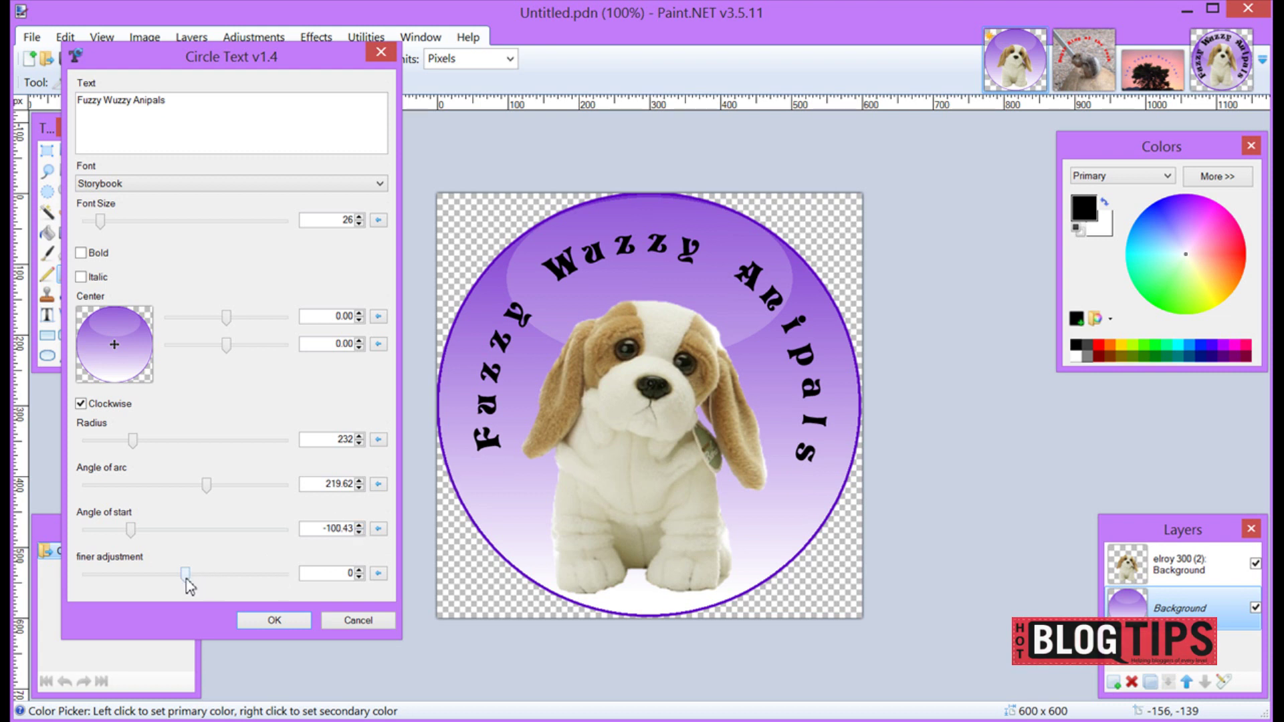
{"action": "left_click_drag", "start_coordinate": [186, 579], "coordinate": [179, 585]}
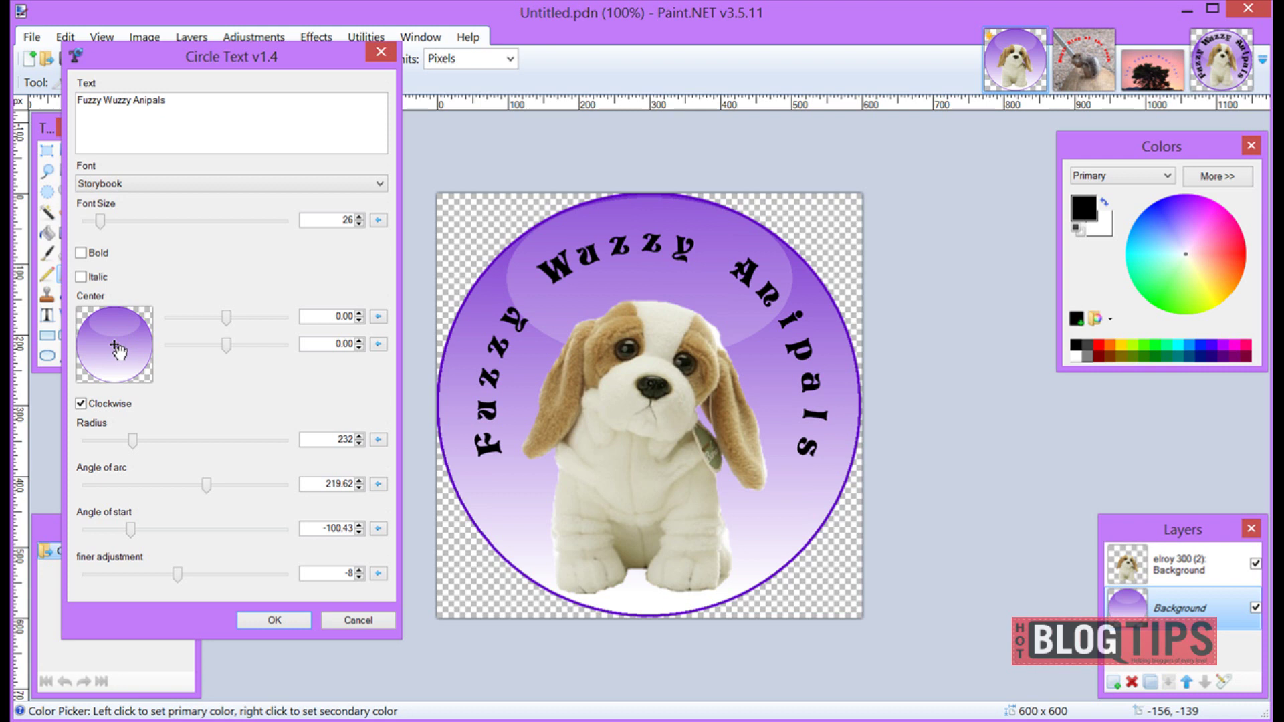
{"action": "left_click_drag", "start_coordinate": [114, 345], "coordinate": [118, 347]}
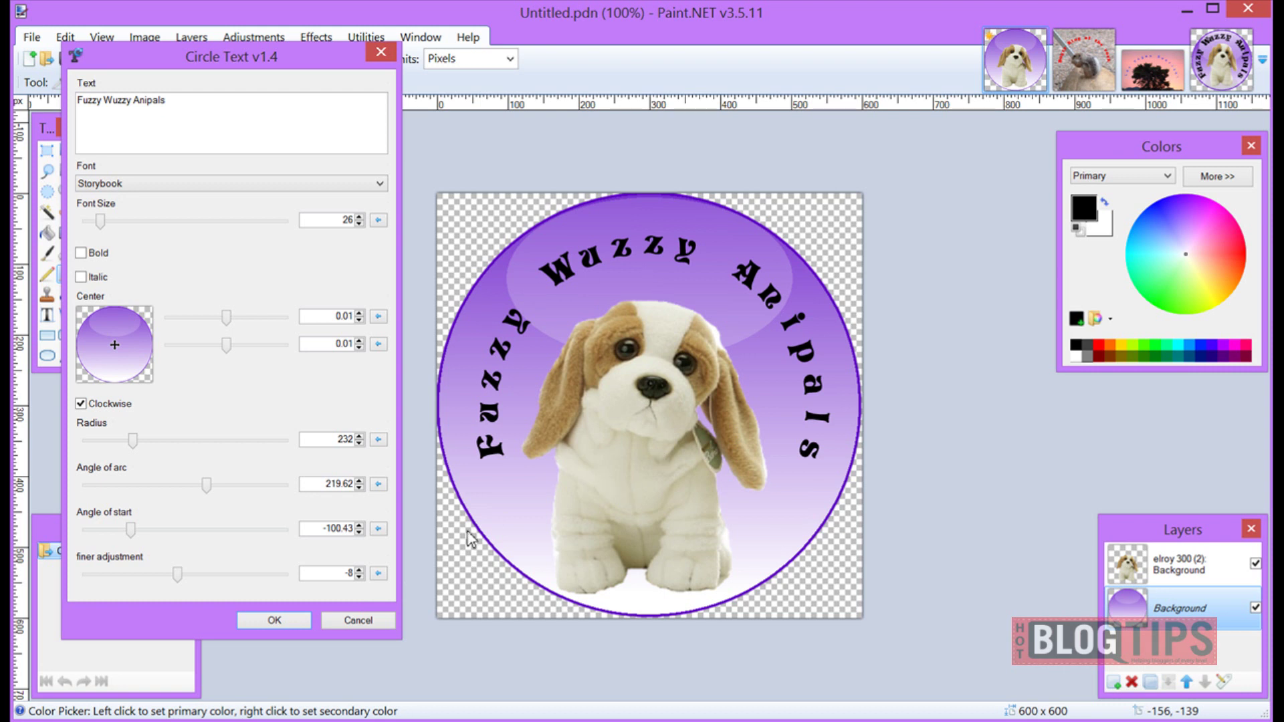
{"action": "left_click", "coordinate": [274, 621]}
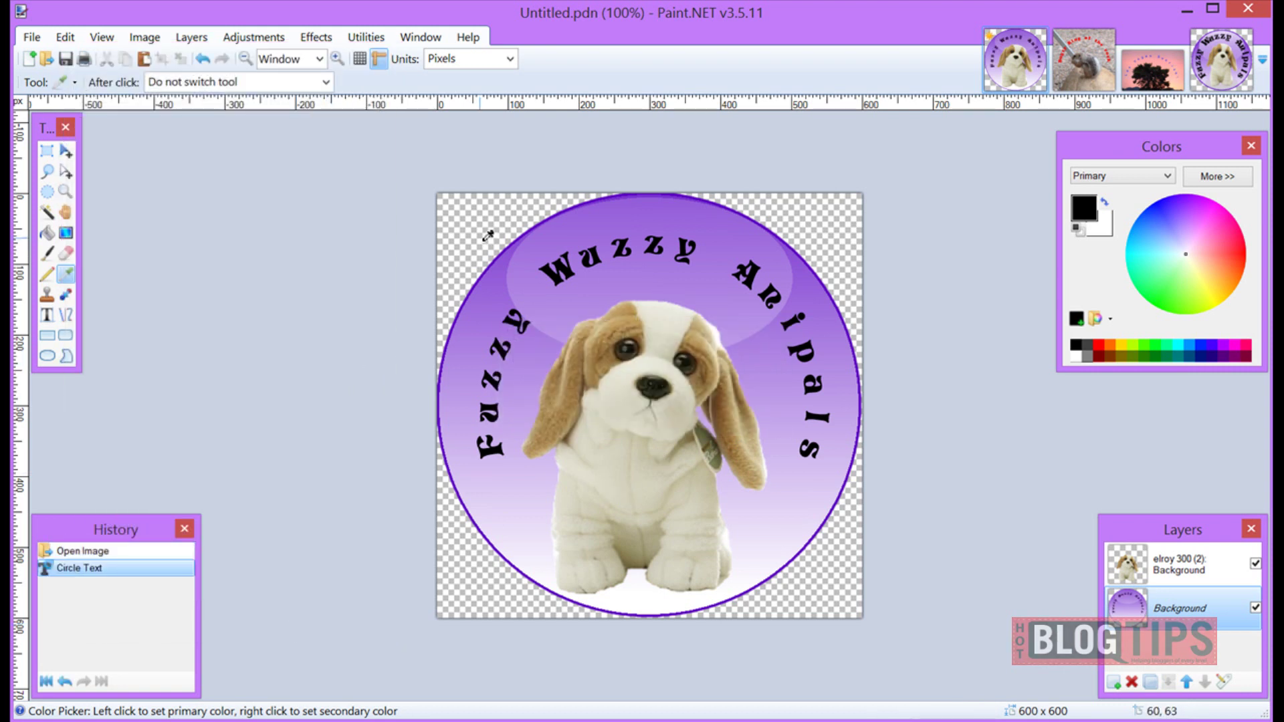
Save the image as PNG 'Untitled 2', flattening it to a single layer.
{"action": "left_click", "coordinate": [31, 37]}
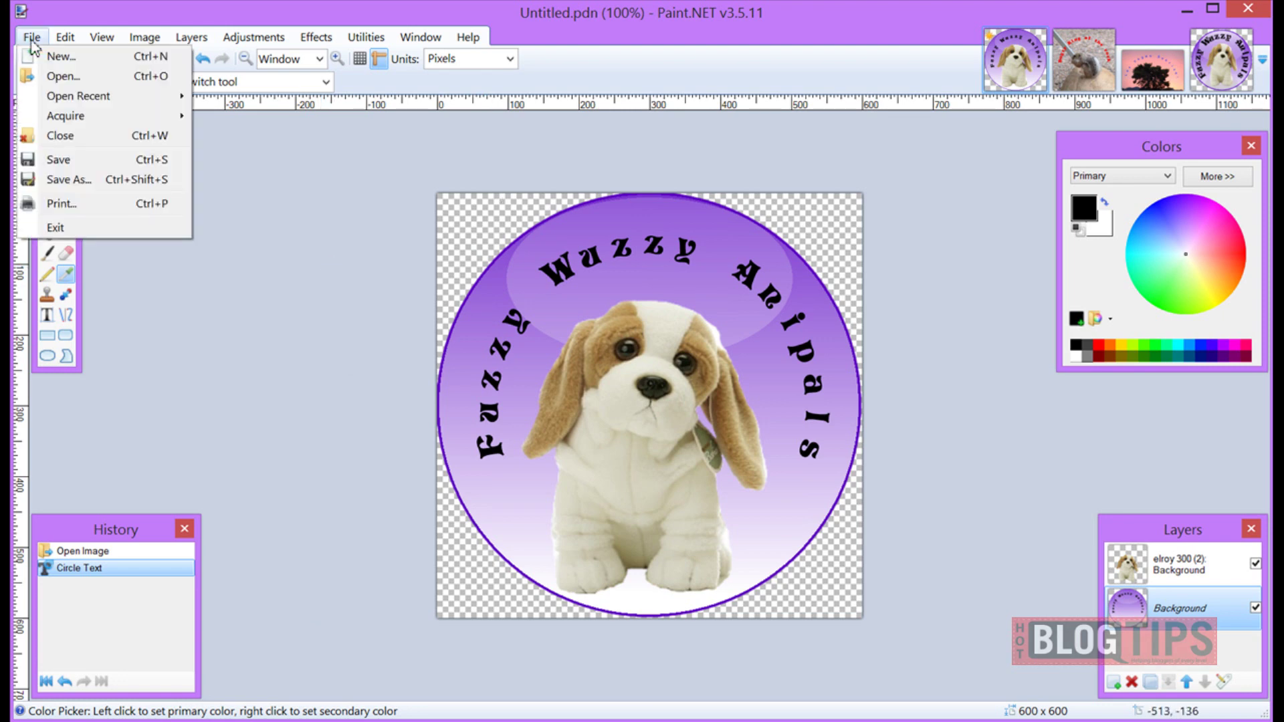
{"action": "left_click", "coordinate": [56, 181]}
{"action": "left_click", "coordinate": [201, 383]}
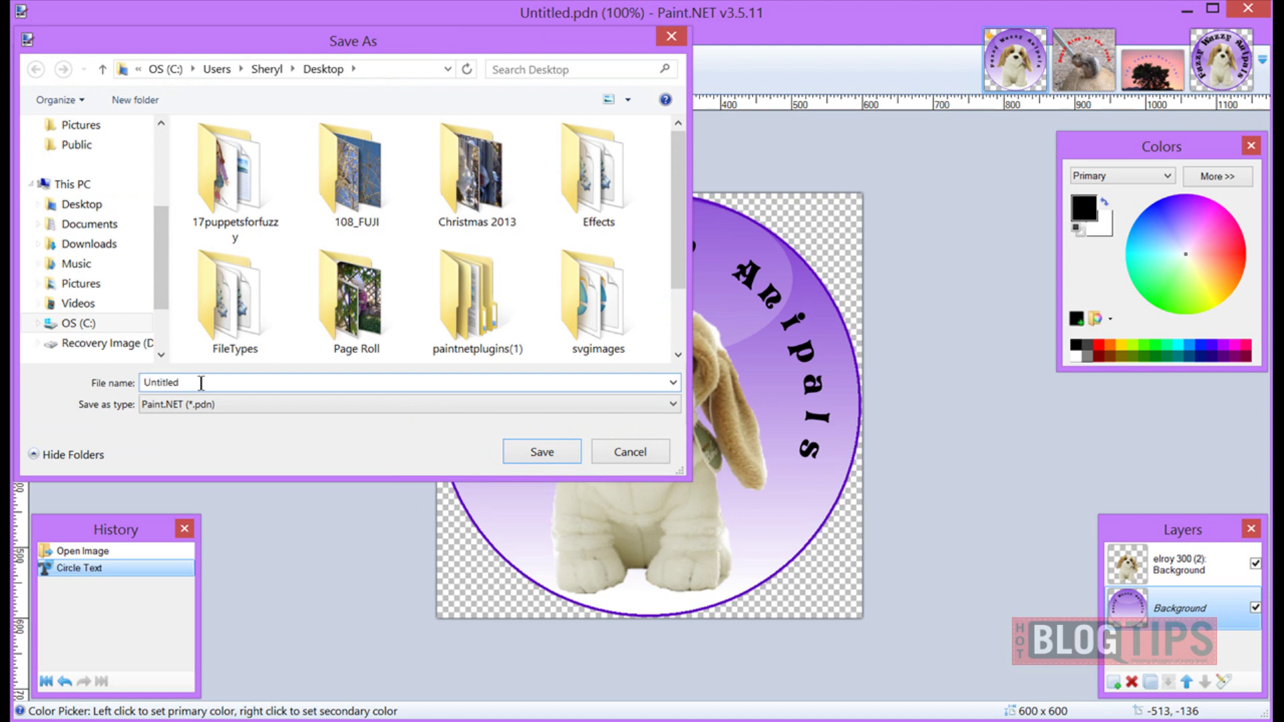
{"action": "type", "text": "2"}
{"action": "left_click", "coordinate": [215, 409]}
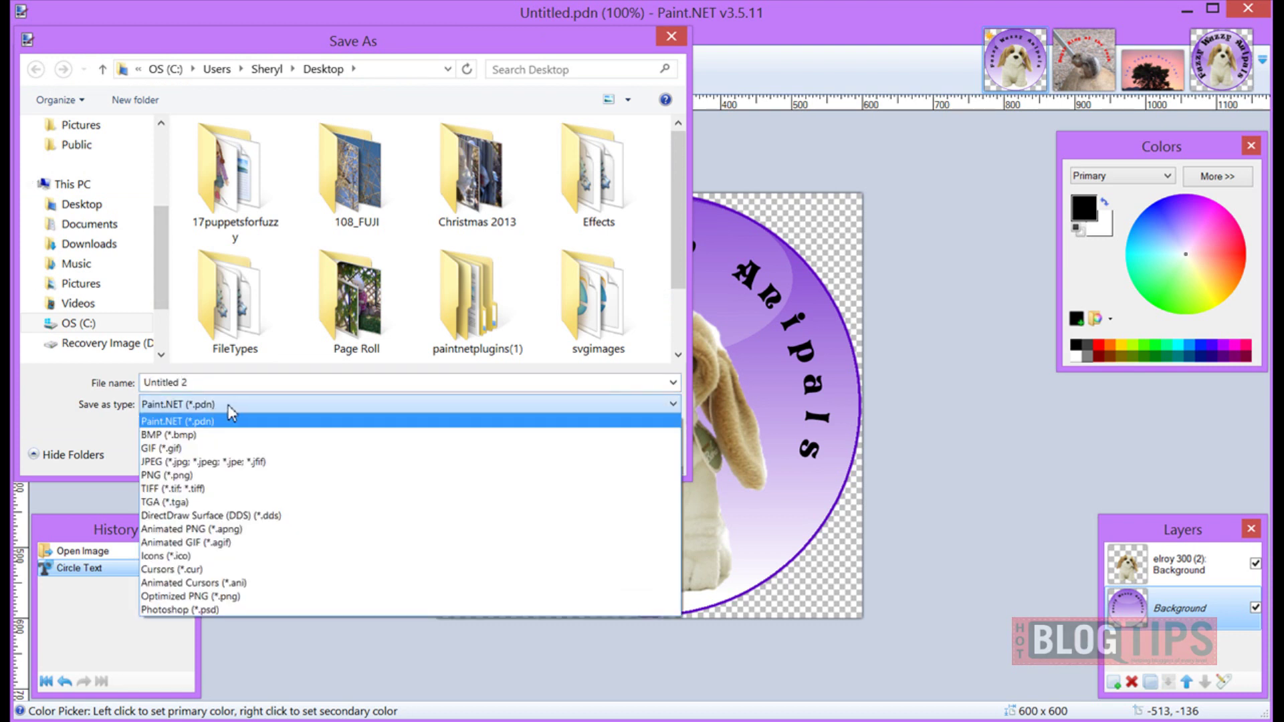
{"action": "left_click", "coordinate": [220, 475]}
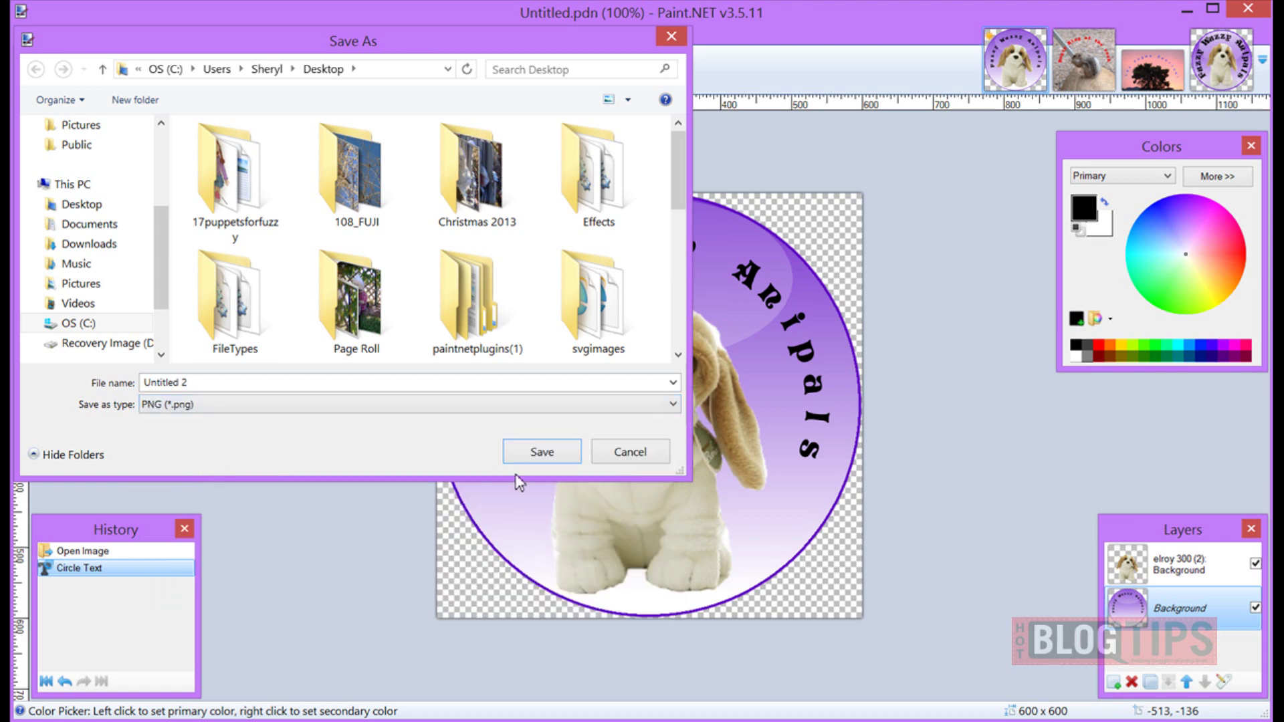
{"action": "left_click", "coordinate": [542, 455]}
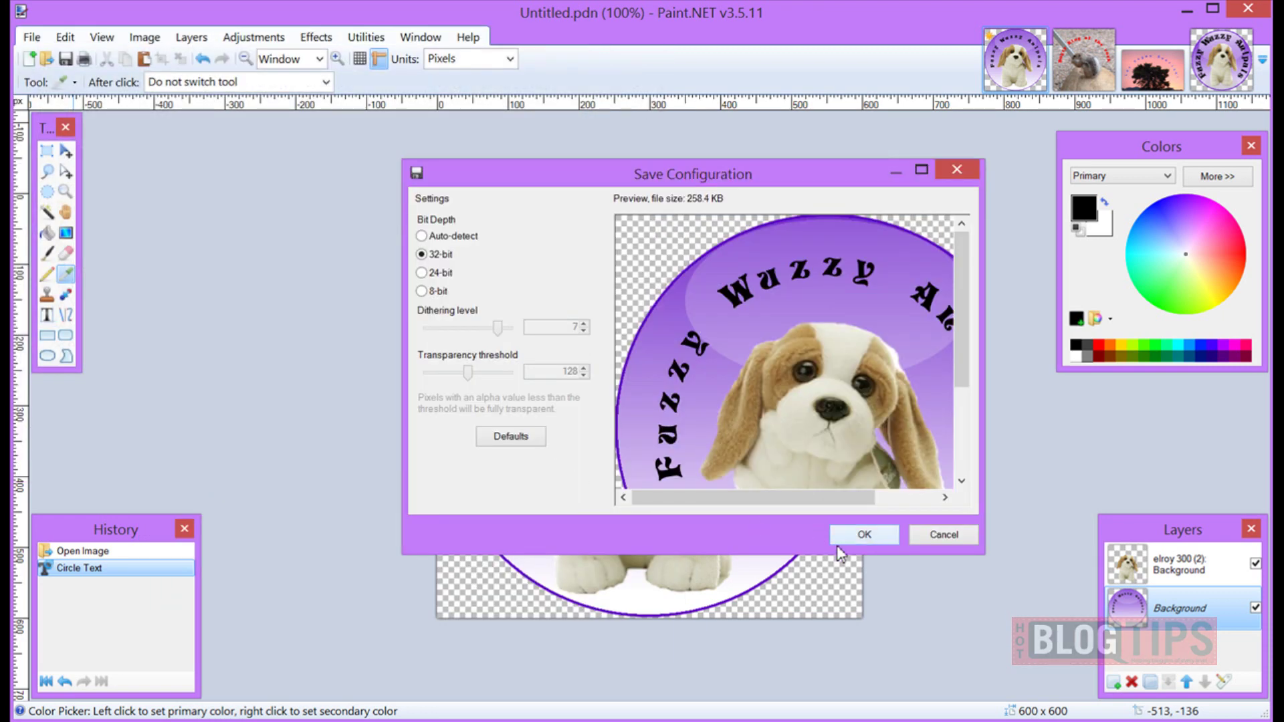
{"action": "left_click", "coordinate": [857, 535]}
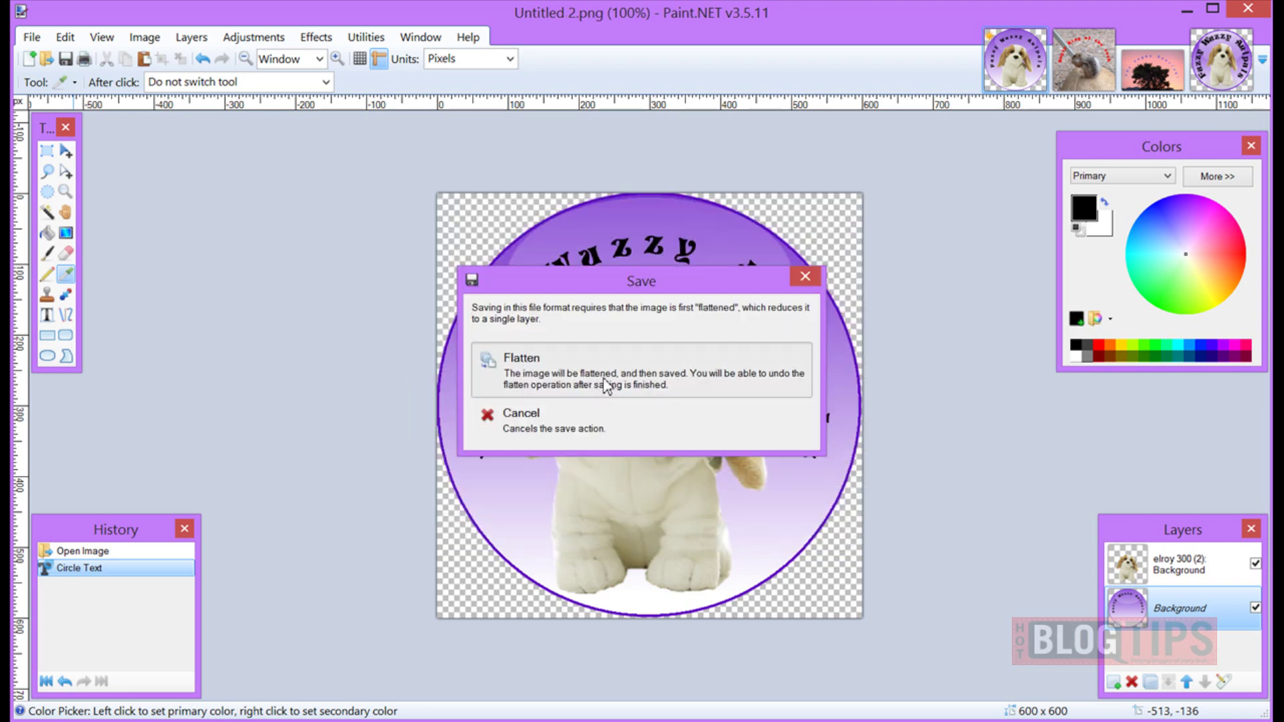
{"action": "left_click", "coordinate": [605, 380]}
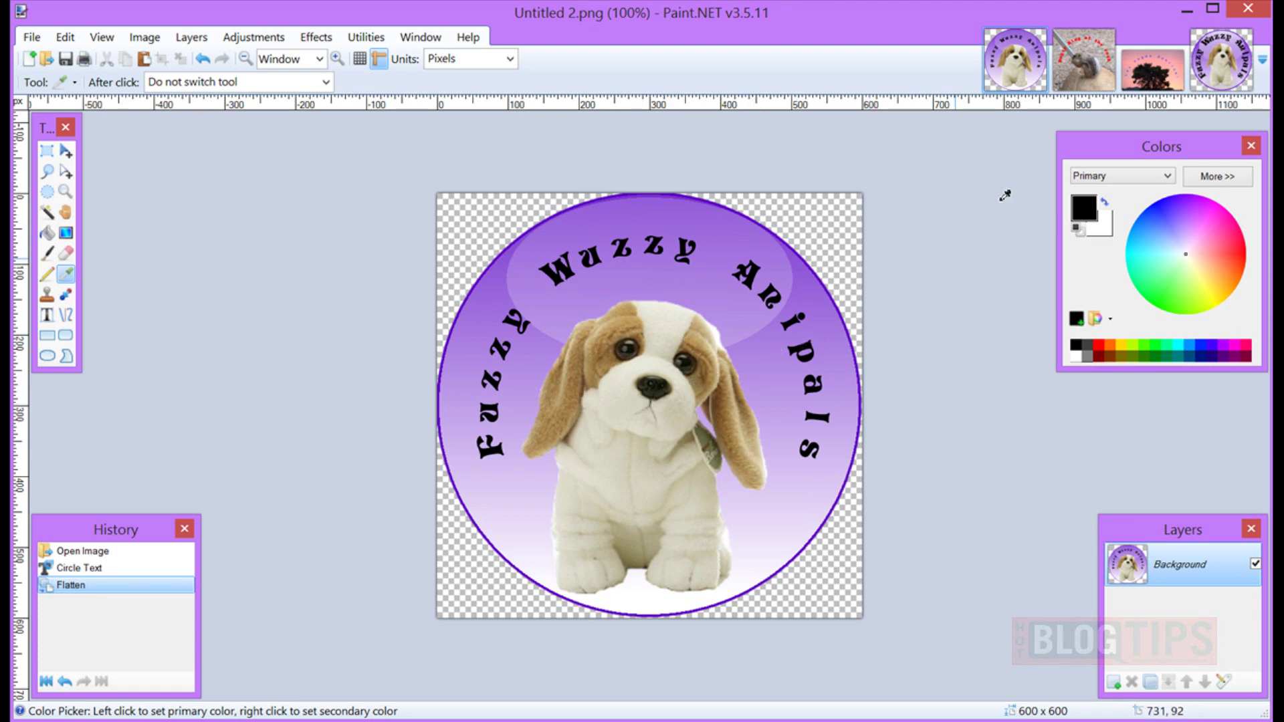
Switch to the 'Sunrise and tree circle text.png' example image.
{"action": "key", "text": "ctrl+Tab"}
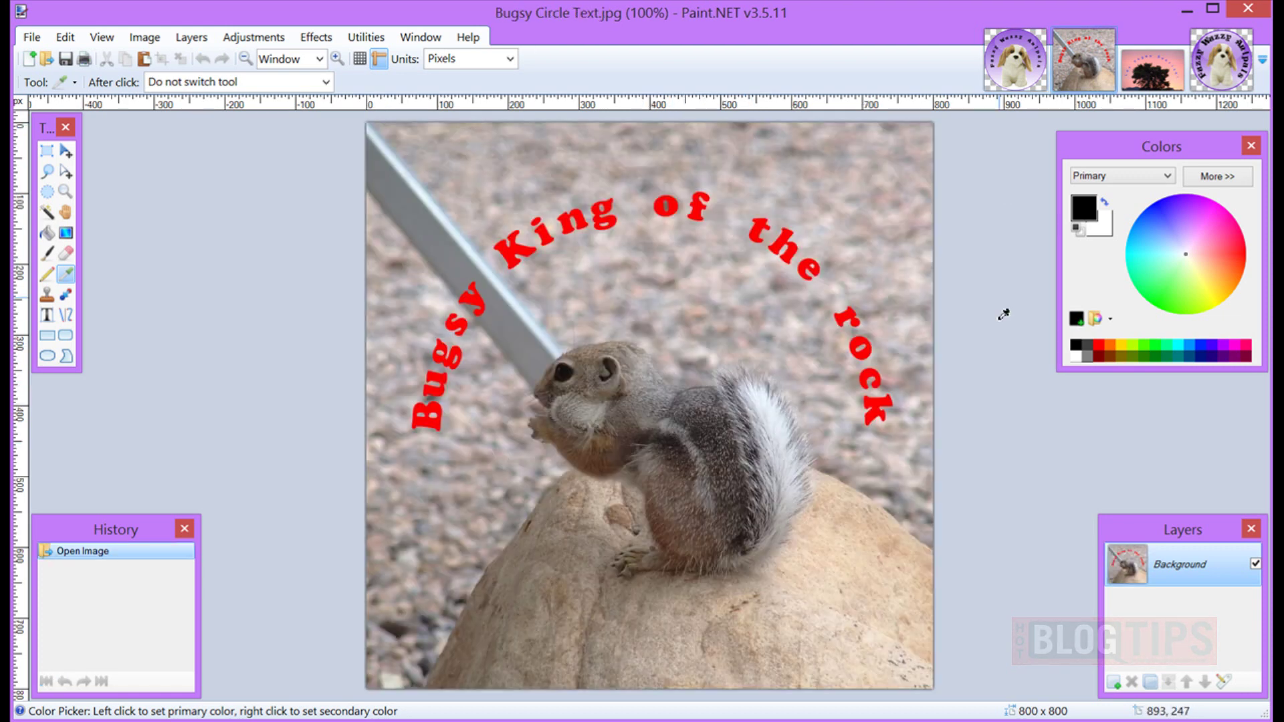
{"action": "left_click", "coordinate": [1148, 79]}
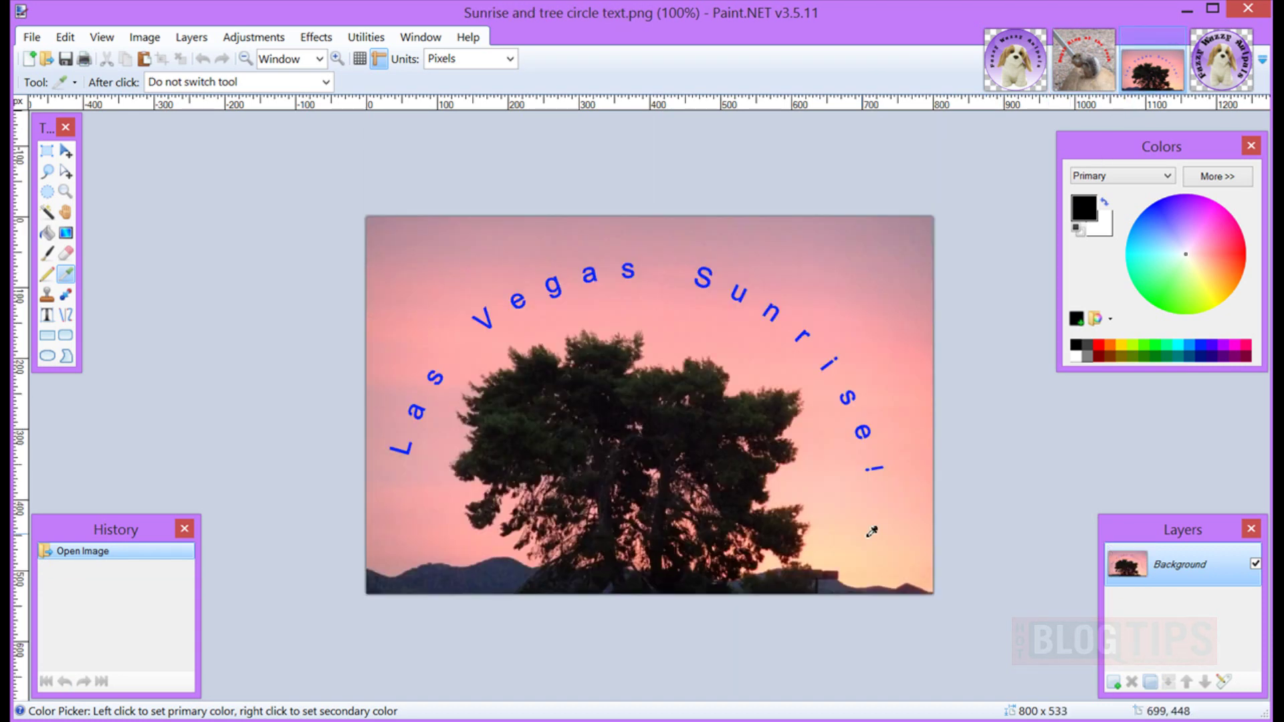